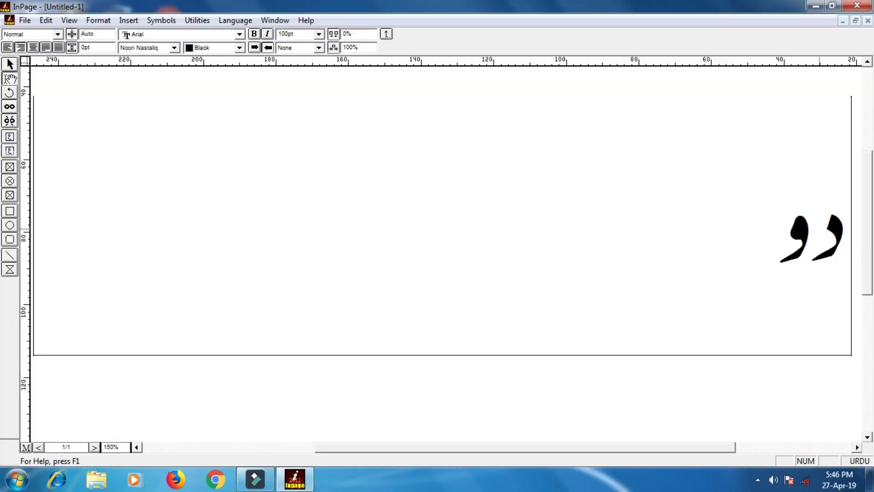
Step: Continue the Urdu practice line after "دو" with "دن رک" in the text box
text(دن)
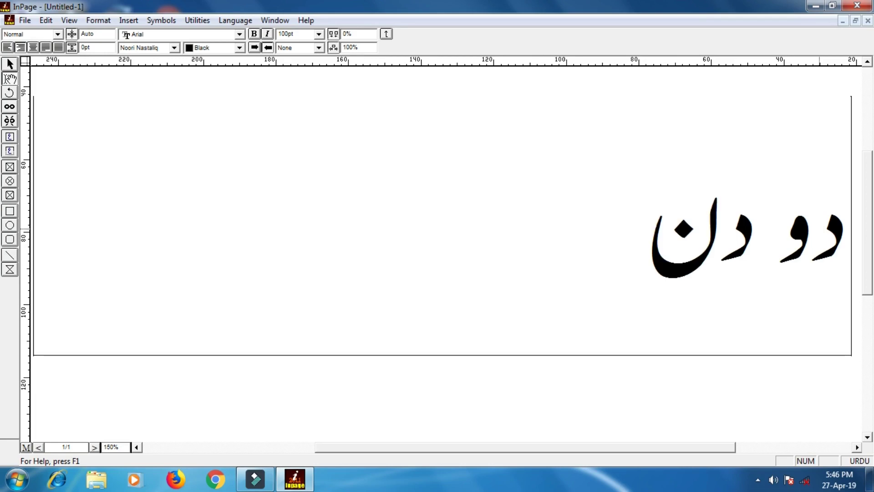
text( رک)
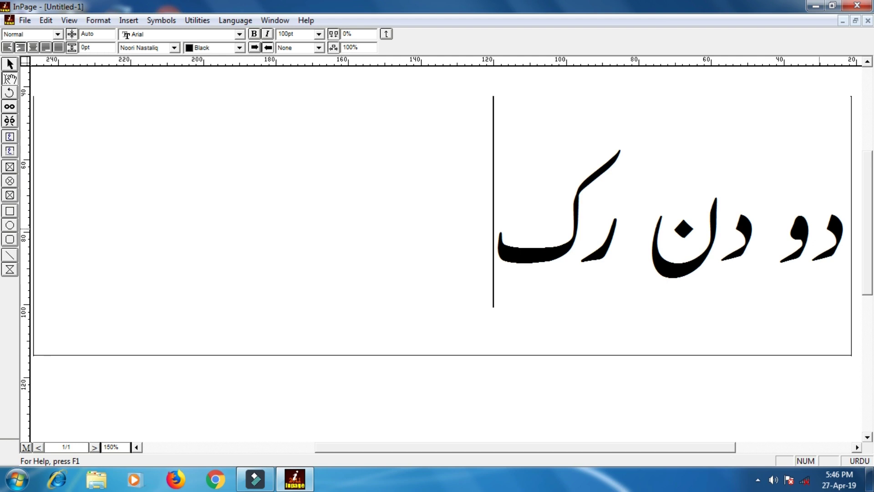
Step: Replace the whole line in the text box with the Urdu sentence "وہ رس دے دو"
key(ctrl+a)
text(وہ)
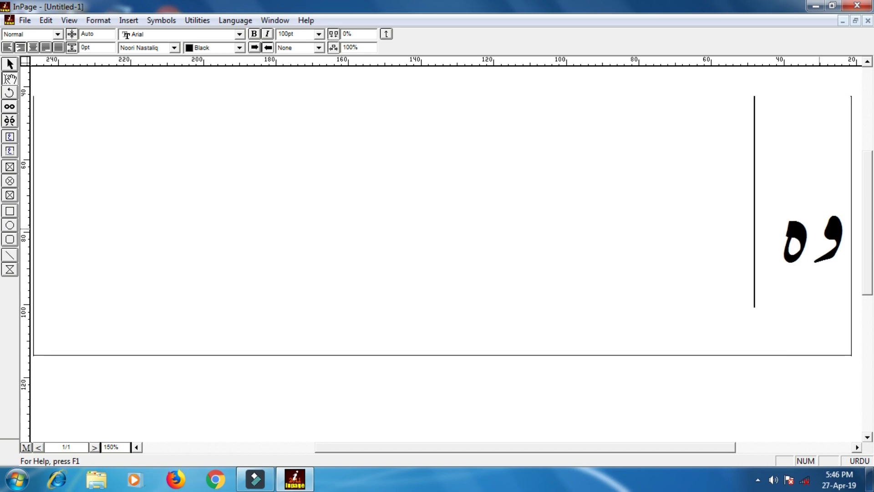
text( رس)
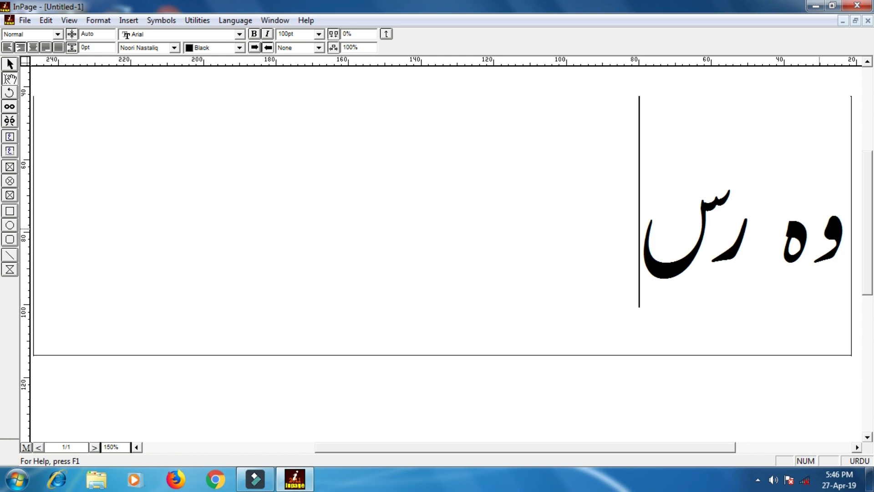
text( دے)
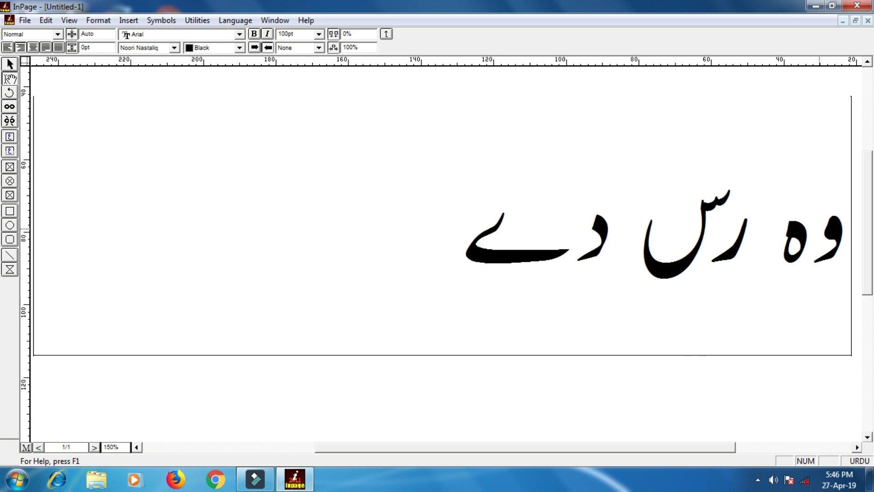
text( دو)
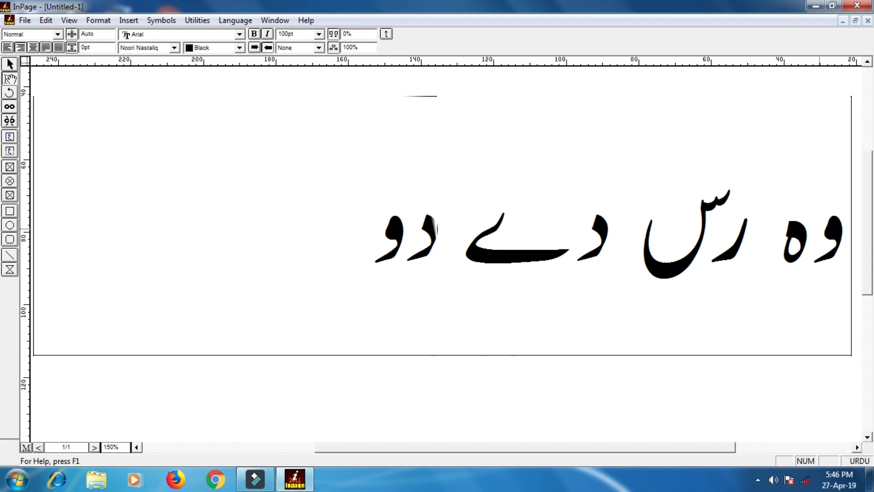
Step: Clear the previous sentence and write the Urdu phrase "اب آ" in its place
key(BackSpace)
key(BackSpace)
key(BackSpace)
key(BackSpace)
key(BackSpace)
key(BackSpace)
key(BackSpace)
key(BackSpace)
key(BackSpace)
key(BackSpace)
key(BackSpace)
text(اب)
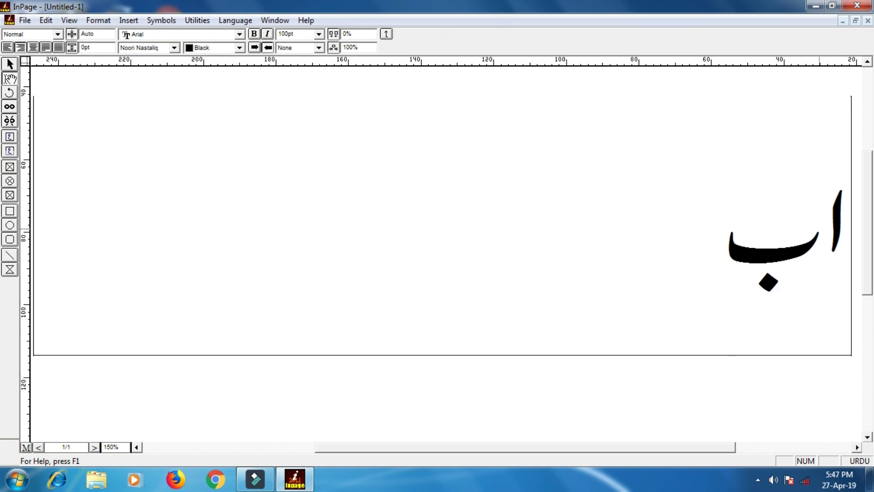
text( آ)
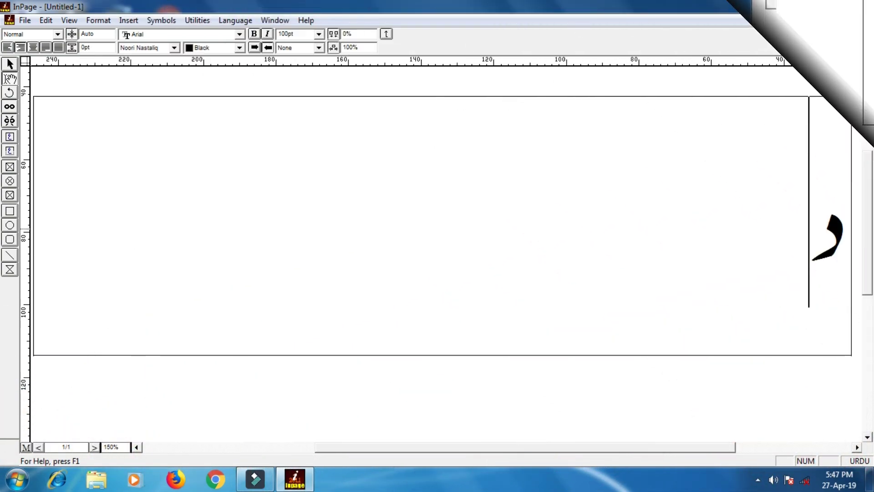
Step: Complete the Urdu practice phrase "دو آم دے" from its opening letter "د"
text(و )
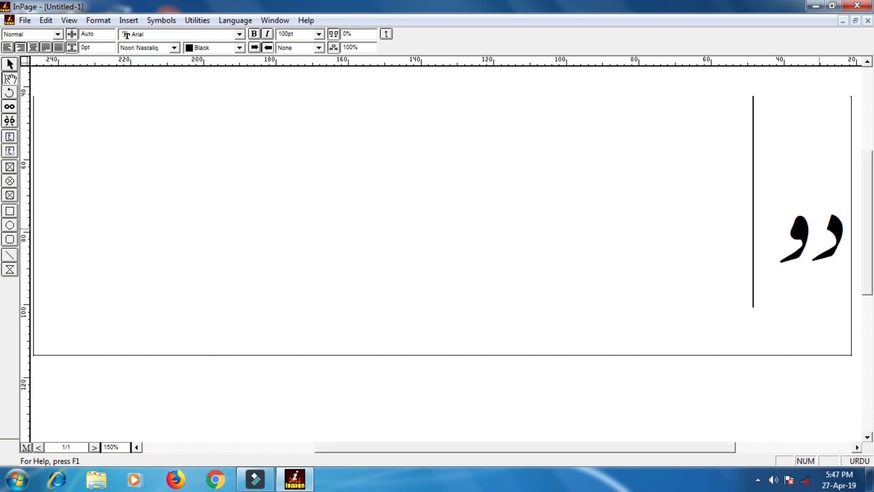
text(آ)
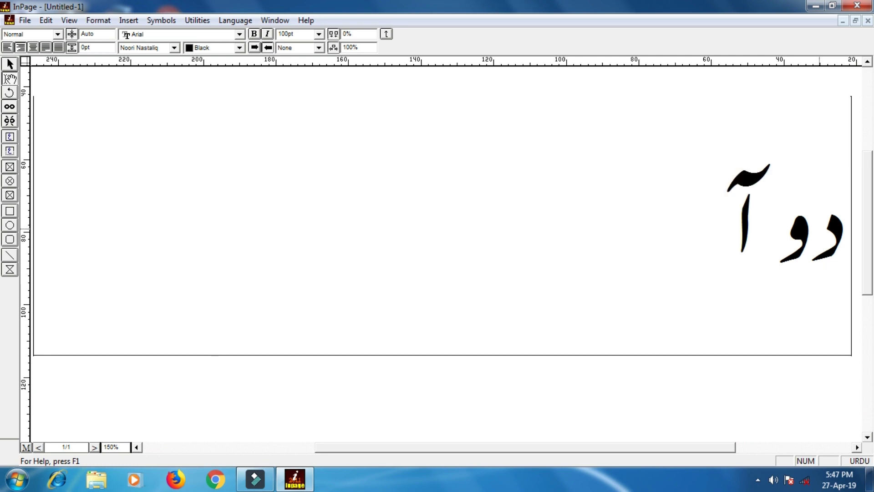
text(م )
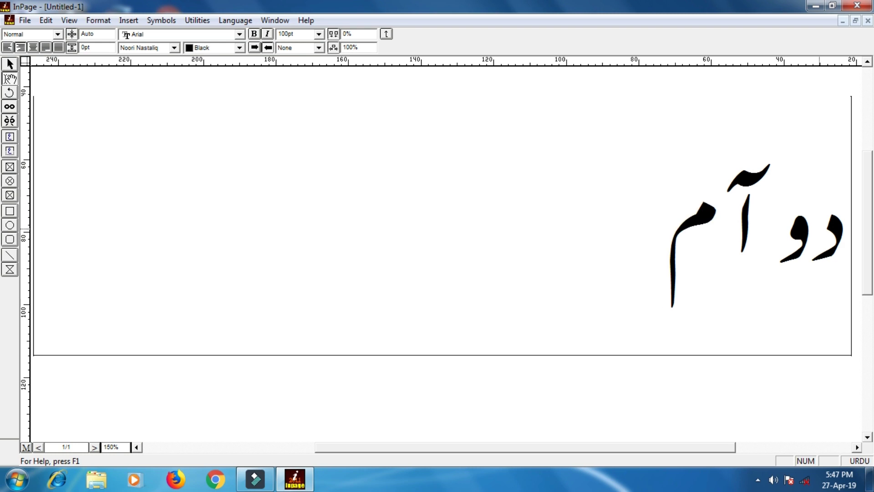
text(دے)
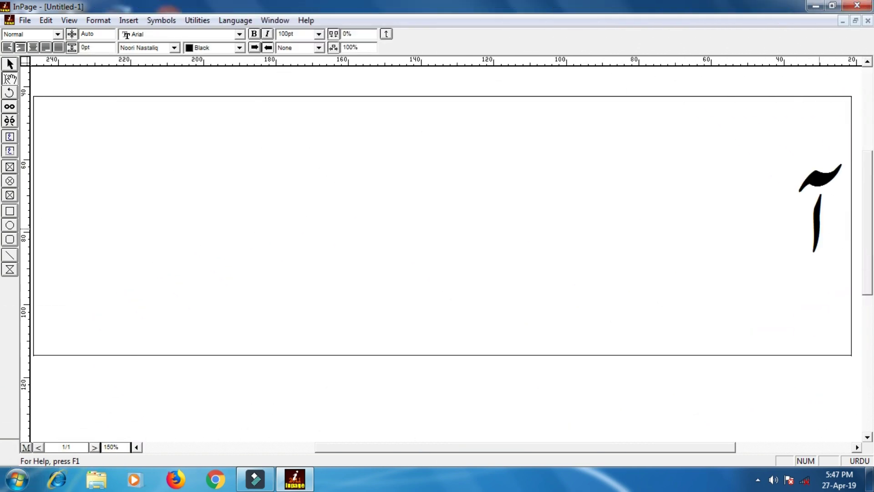
Step: Complete the Urdu practice sentence "آگ داب دو" from its opening letter "آ"
text(گ)
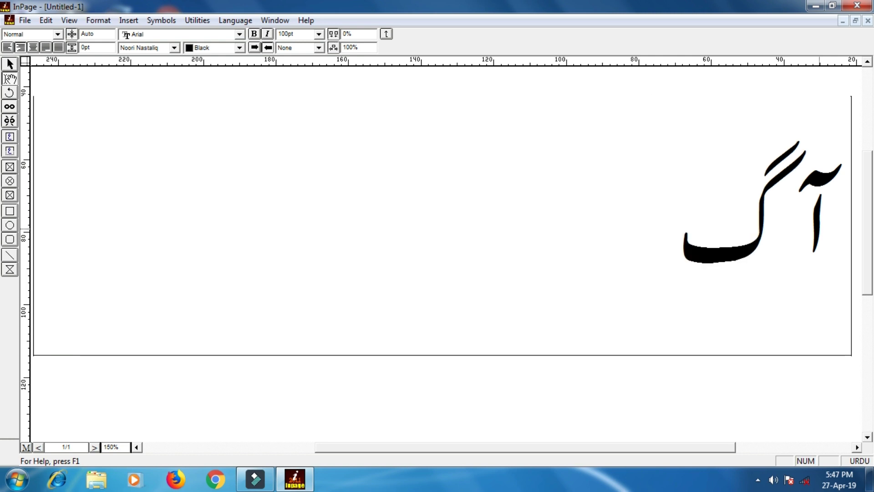
text( دا)
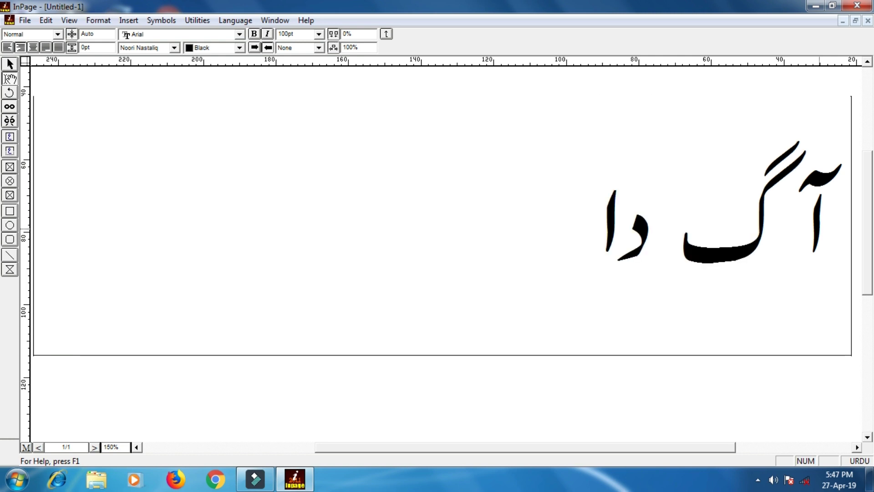
text(ب)
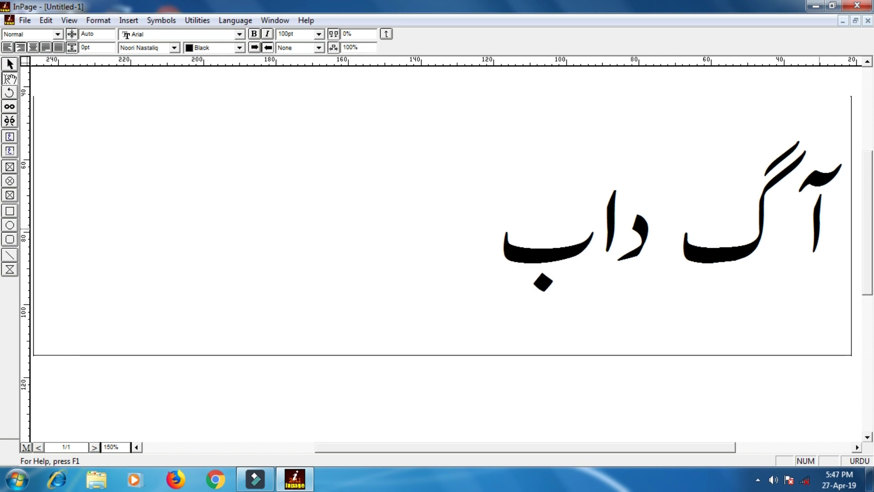
text( د)
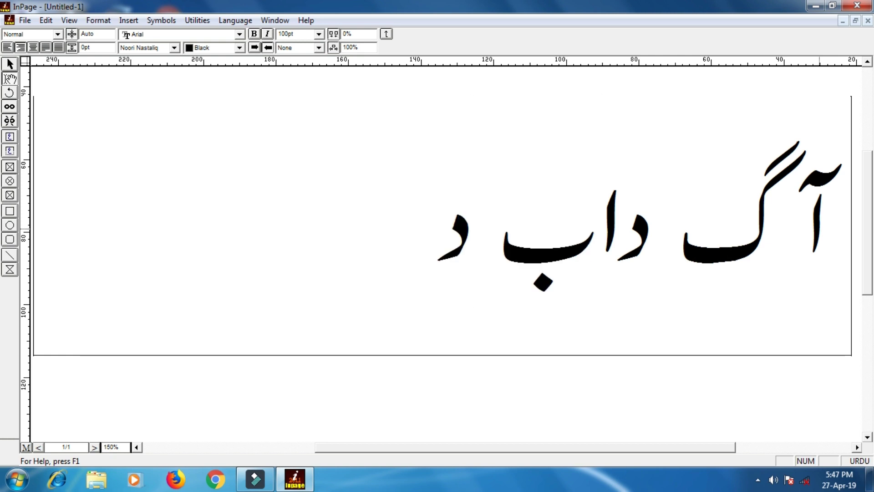
text(و)
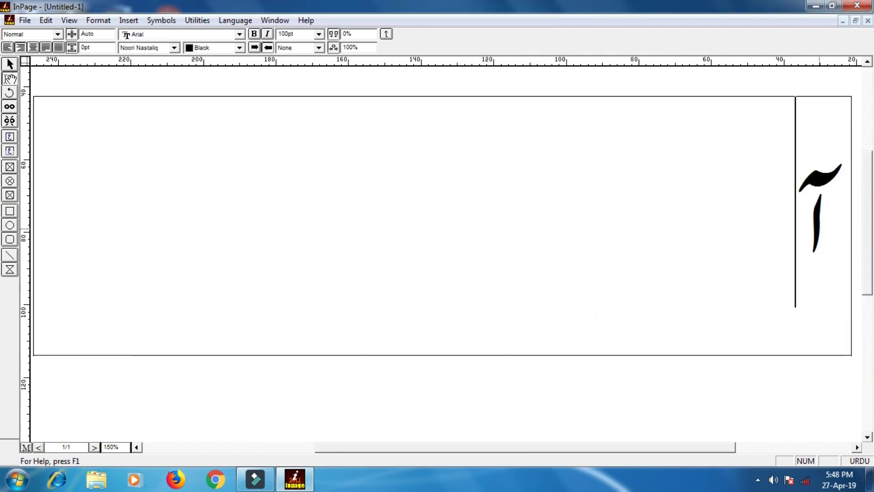
Step: Complete the Urdu practice sentence "آج رس دے دو" from its opening letter "آ"
text(ج)
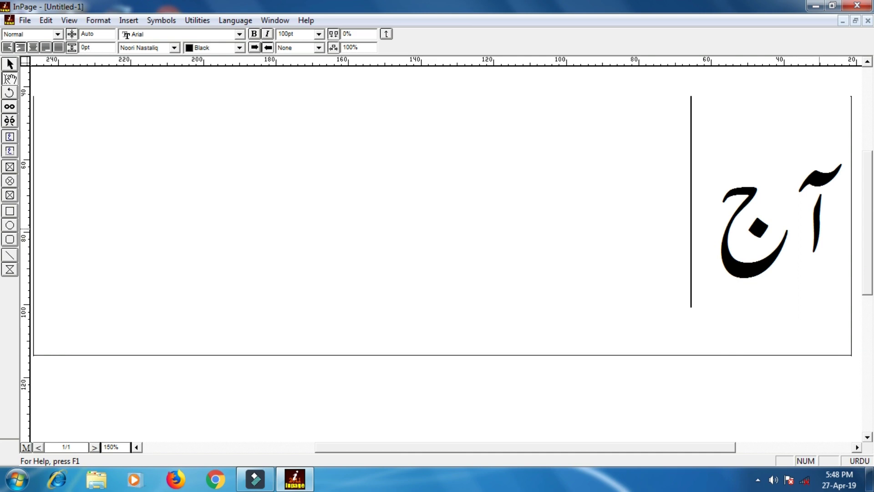
text( رس)
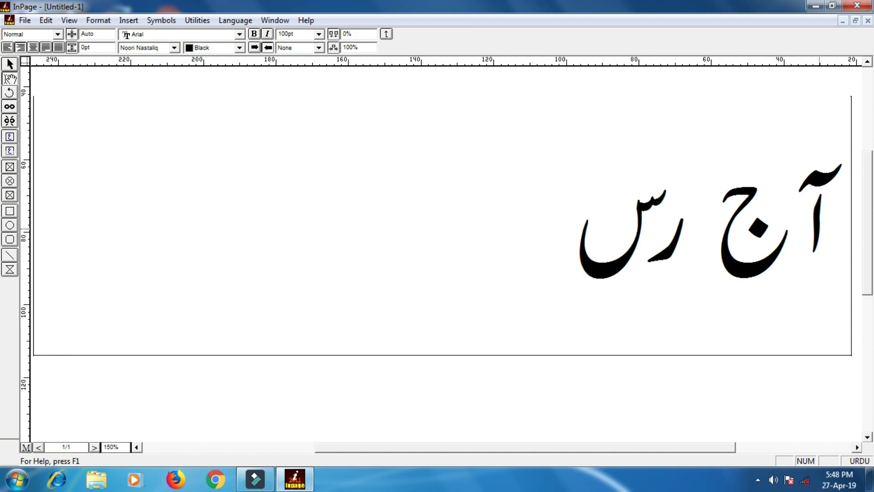
text( دے)
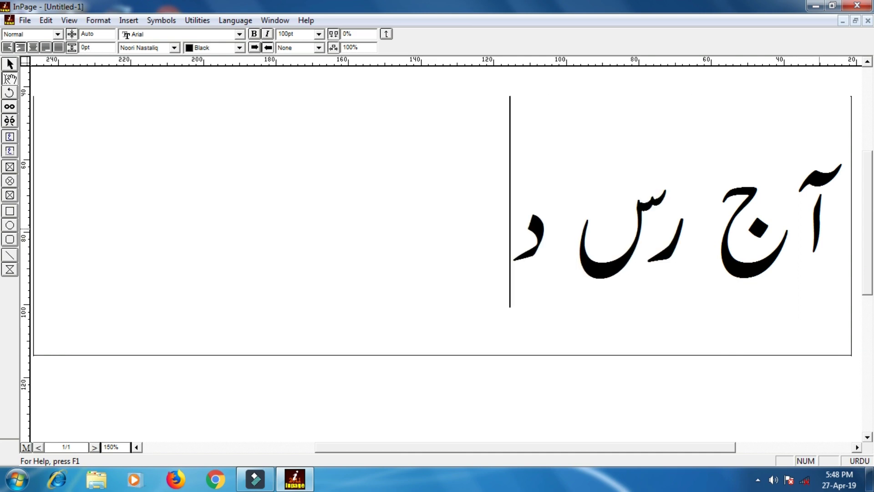
text( دو)
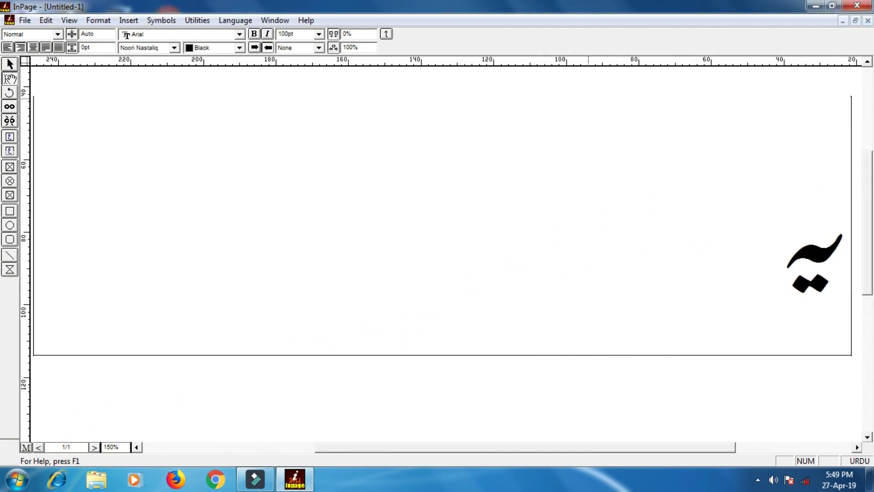
Step: Complete the Urdu practice sentence "یہ پل ہے" after its first word "یہ"
text(پل)
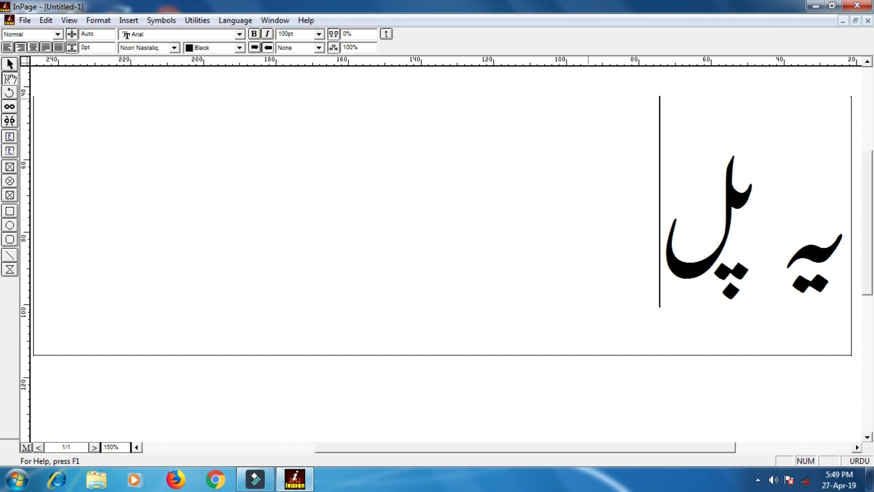
text( ہ)
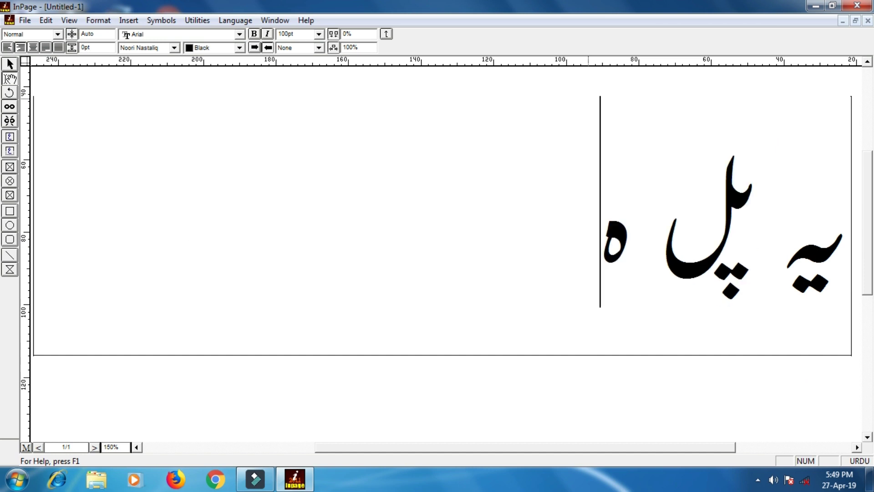
text(ے)
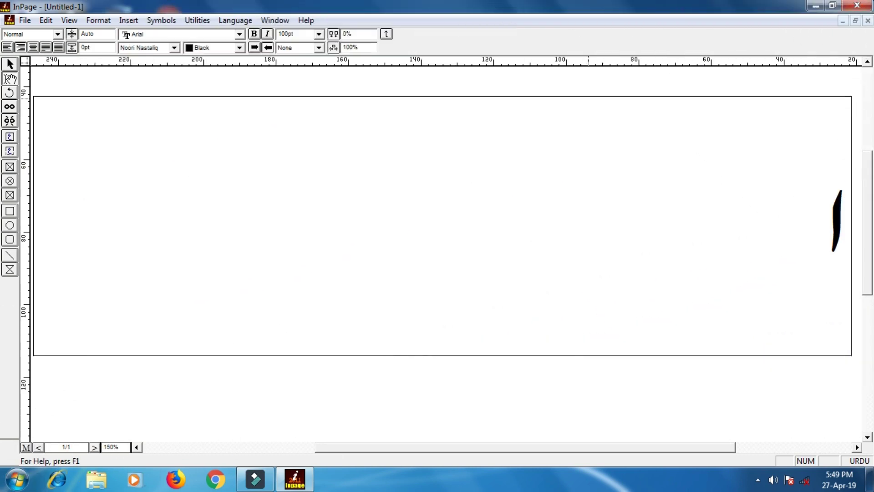
Step: Complete the Urdu practice phrase "اس پر آ" from its opening letter "ا"
text(س)
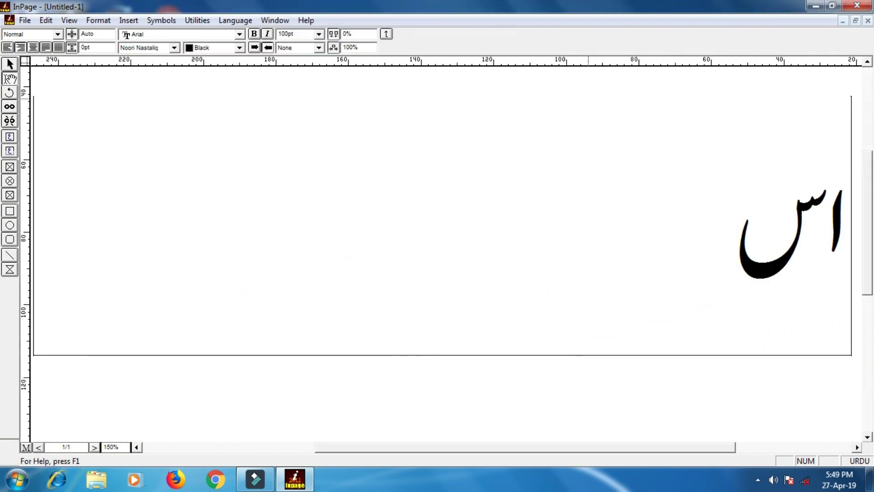
text( پر)
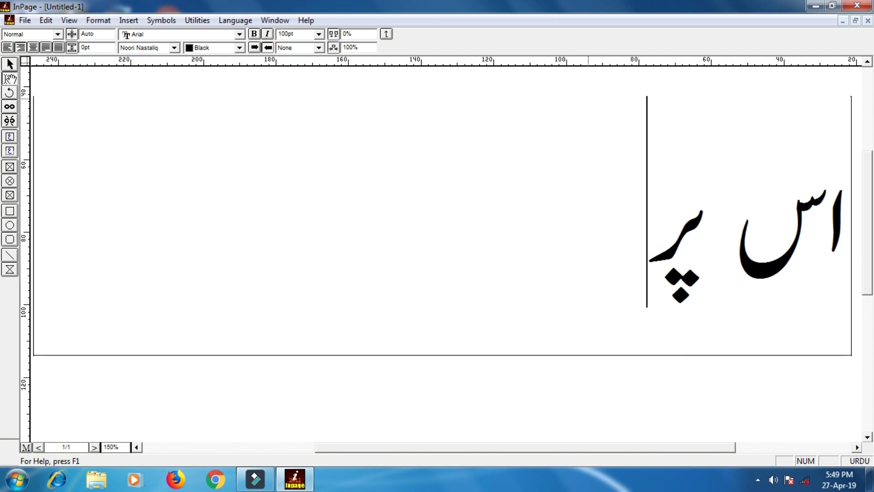
text( آ)
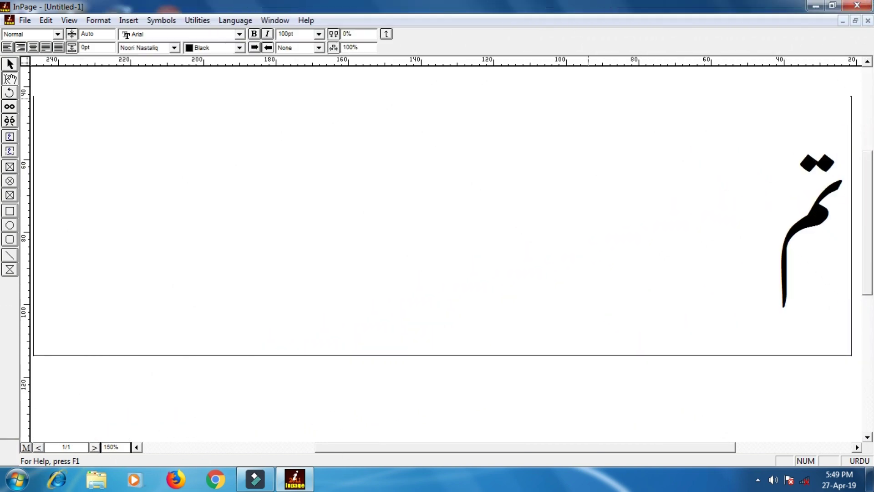
Step: Complete the Urdu practice sentence "تم نب دے دو" after its first word "تم"
text(نب)
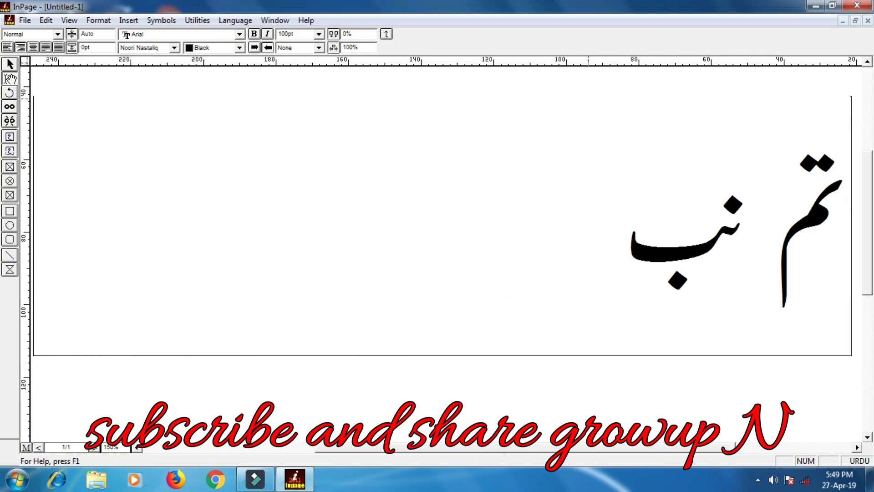
text( دے)
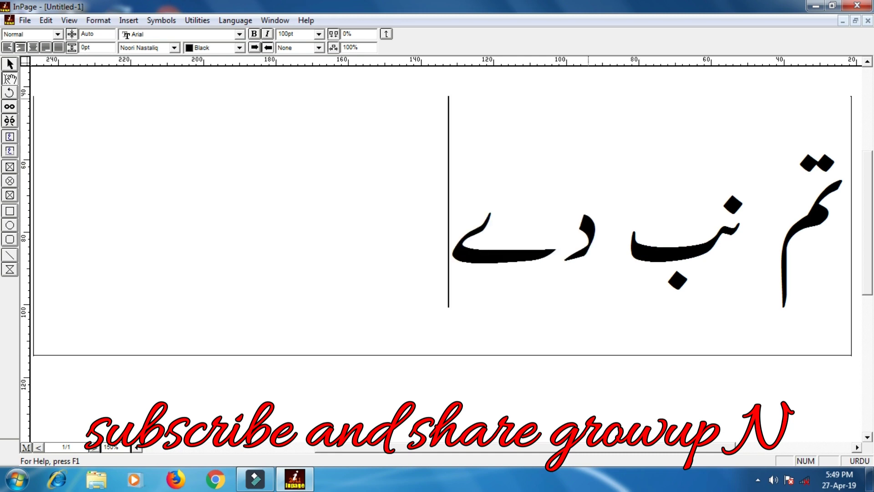
text( د)
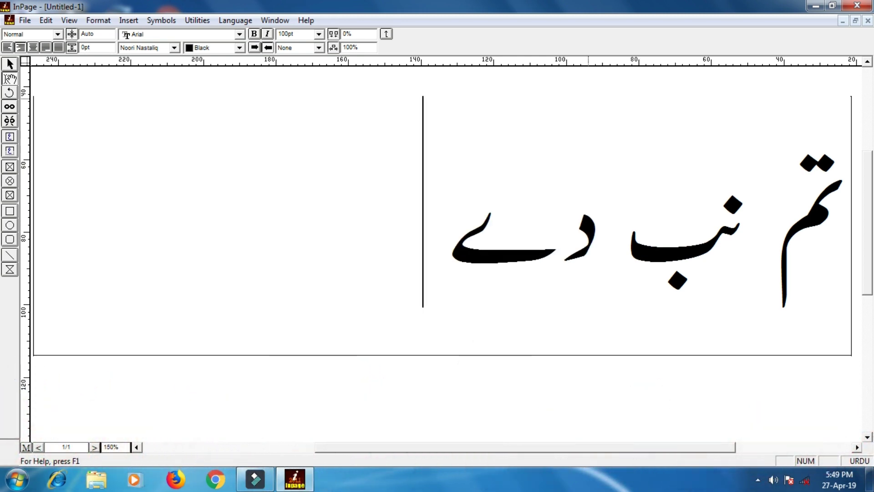
text(و)
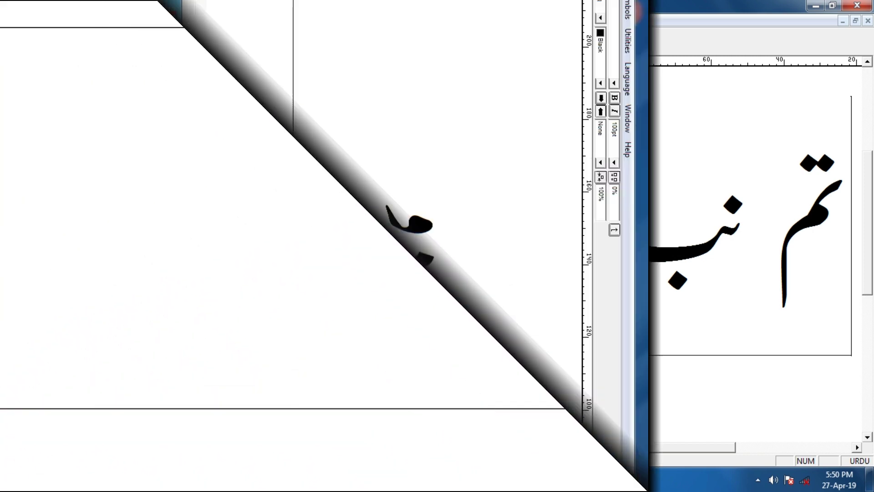
Step: Write the short Urdu practice phrases "اب چل" and "آم چن", one after the other, in the text box
text(ب)
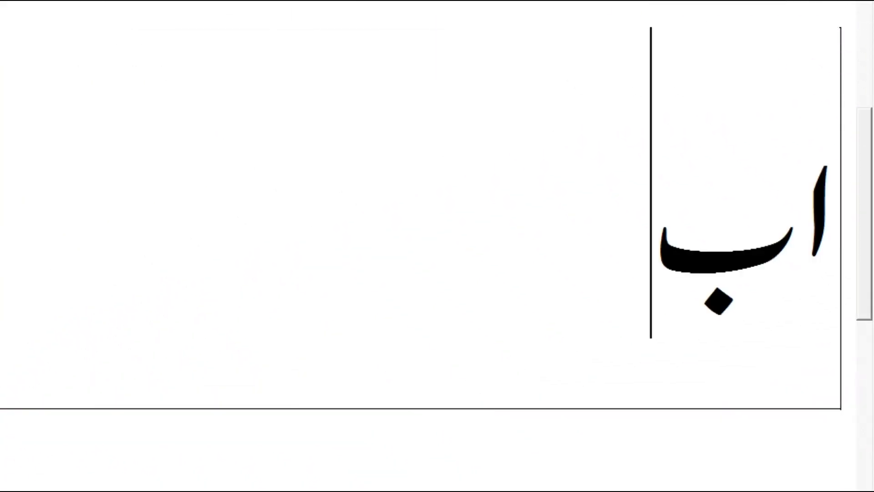
text(چل)
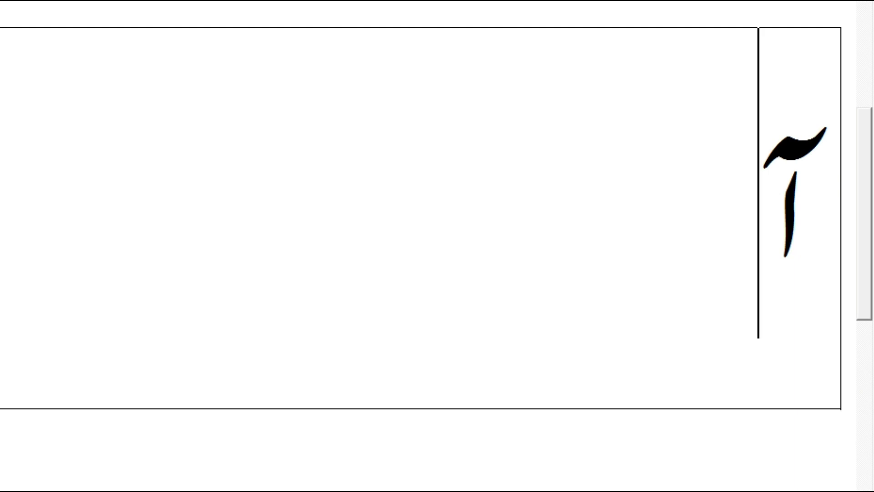
text(م چن)
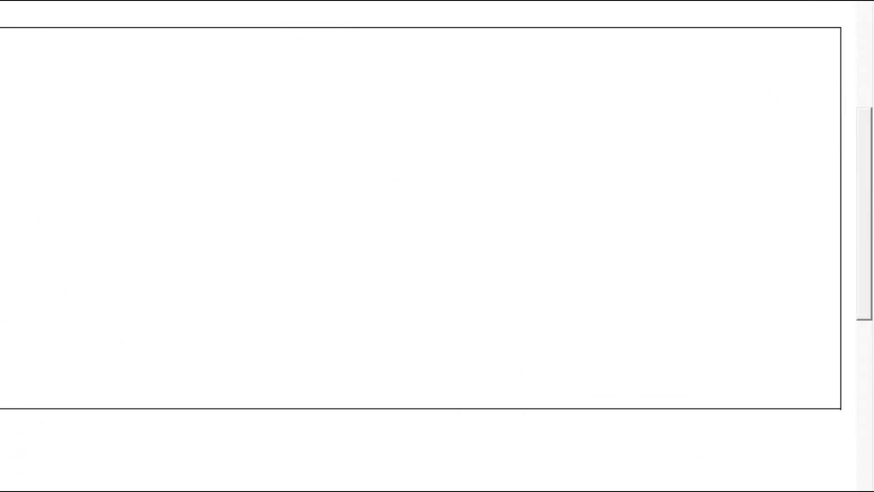
Step: Write the short Urdu practice phrase "اب حج جا" in the empty text box
text(ا)
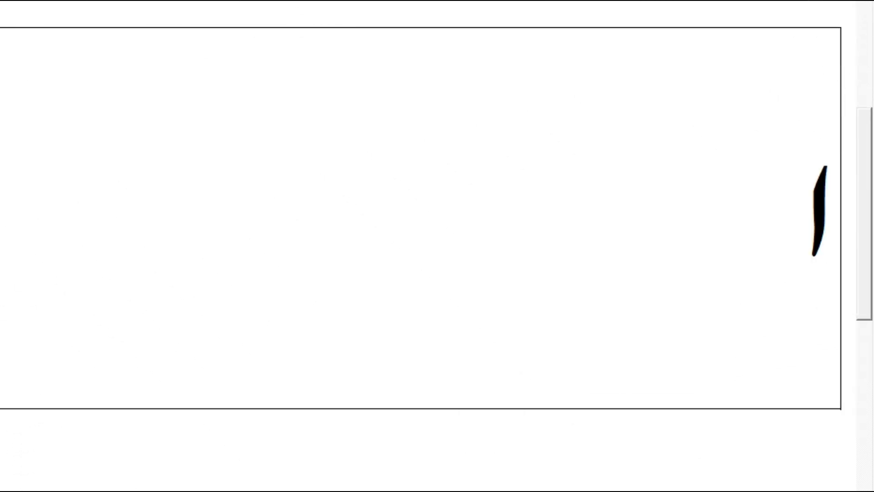
text(ب )
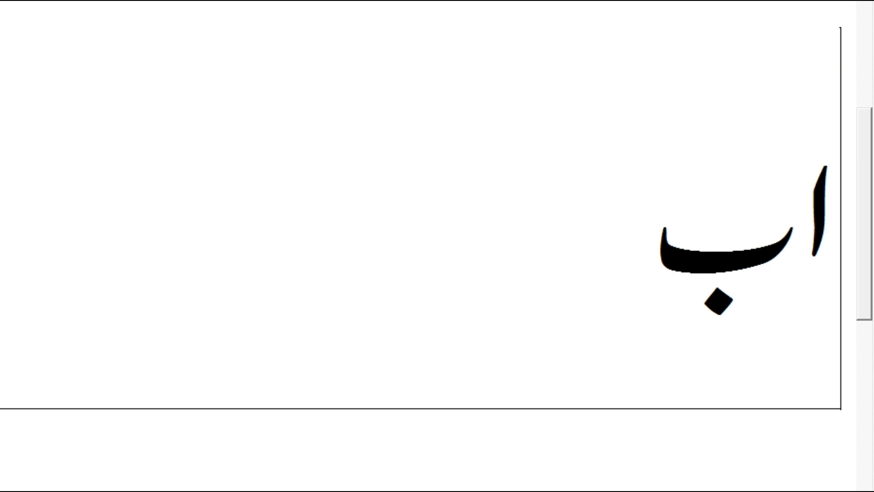
text(حج)
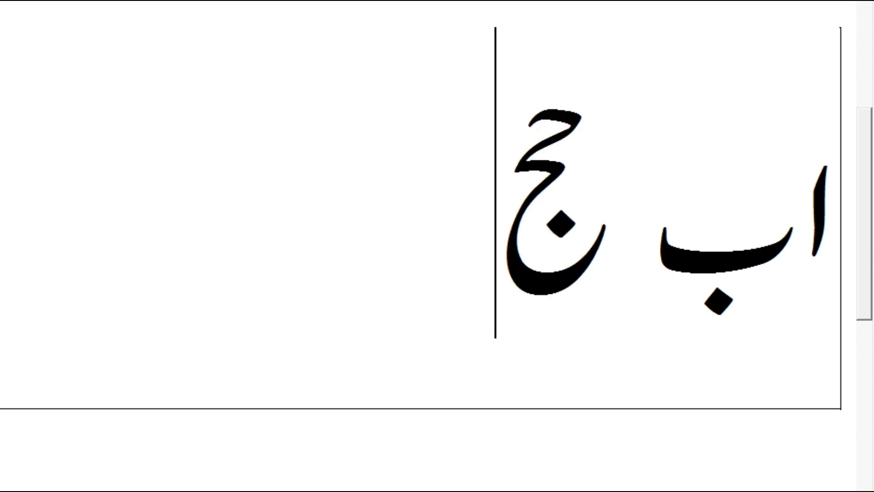
text( جا)
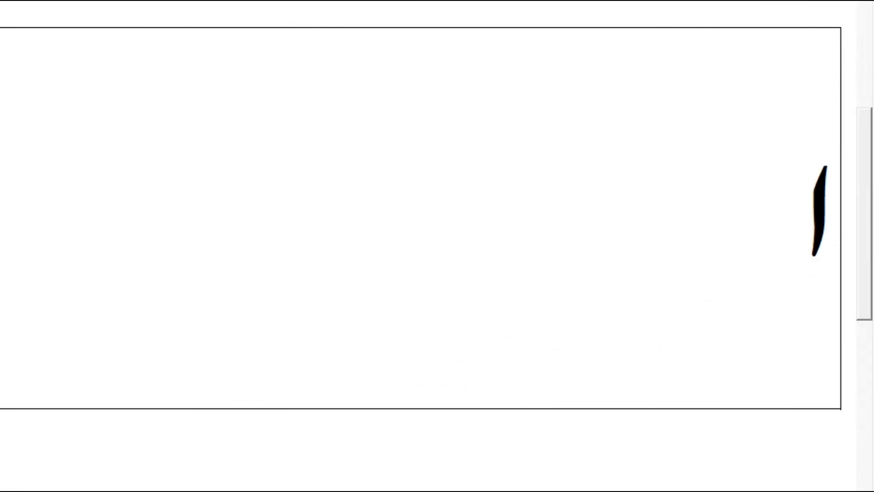
Step: Complete the Urdu practice sentence "اس پل پر جا" from its opening letter "ا"
text(س)
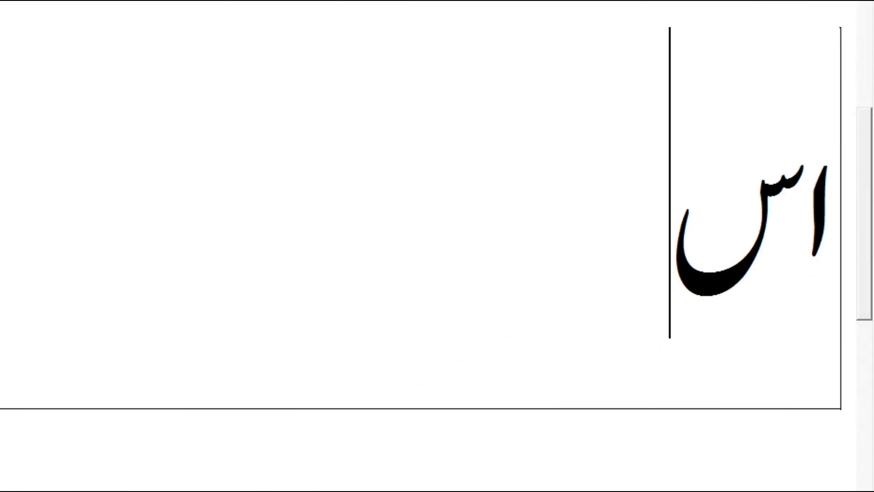
text( پل)
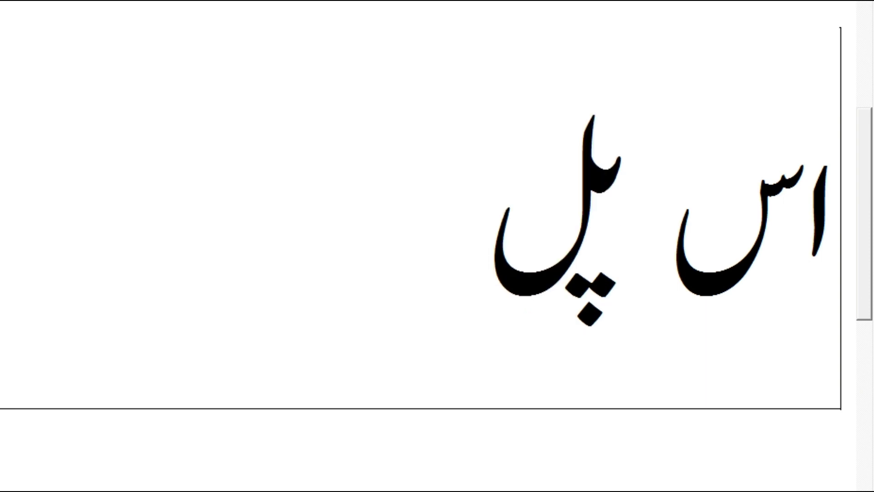
text( پ)
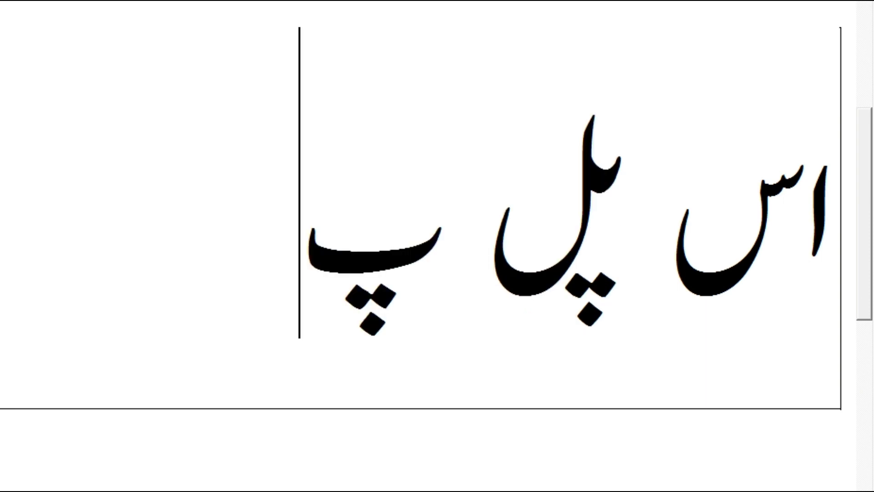
text(ر )
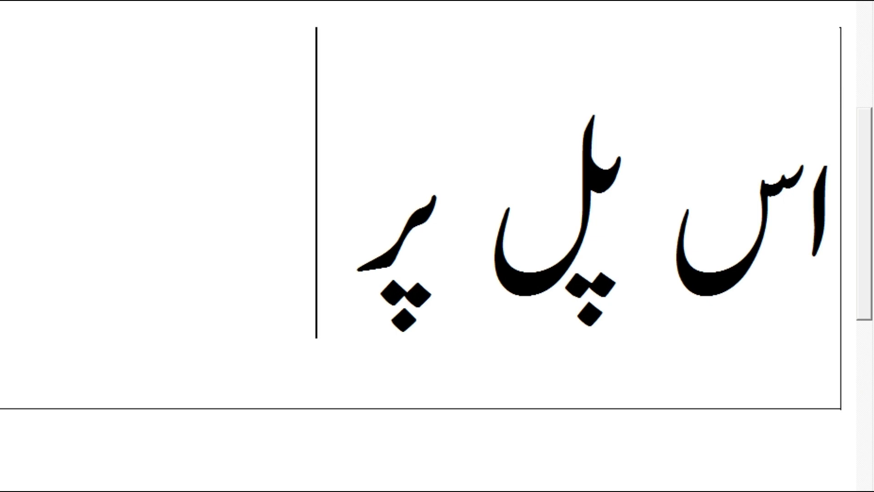
text(جا)
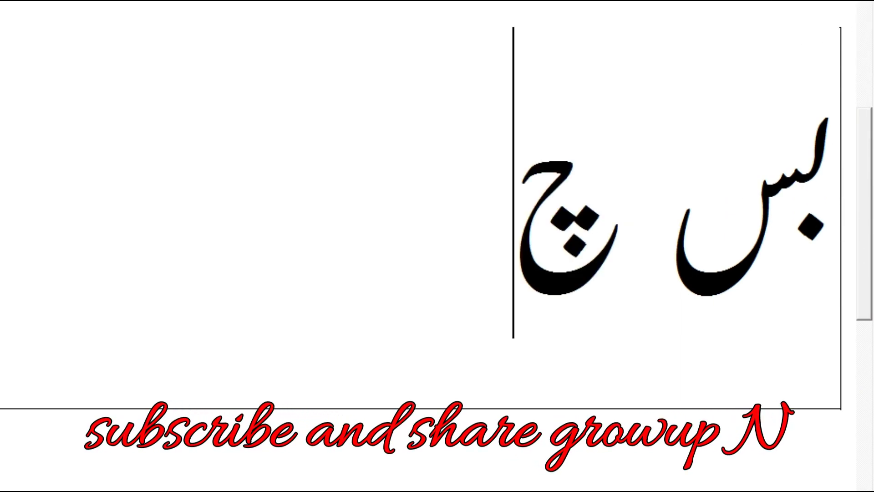
Step: Complete the Urdu practice sentence "بس چپ ہو جا" after its opening "بس چ"
text(پ)
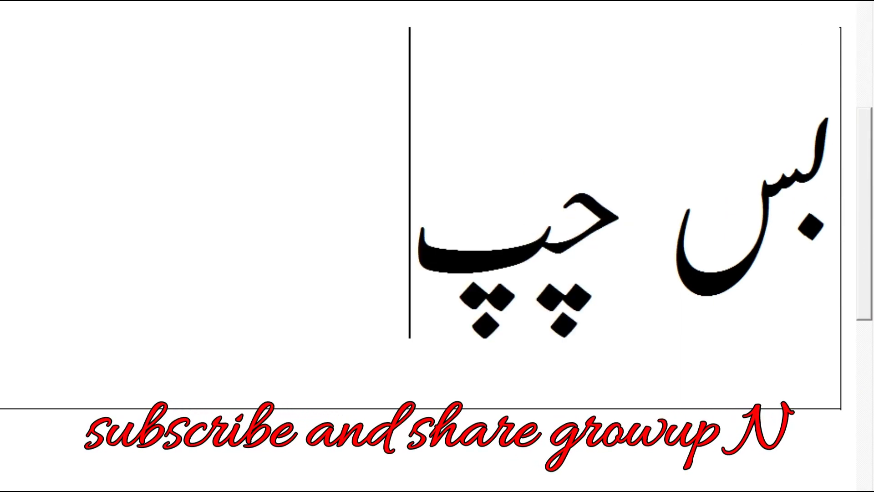
text( ہو)
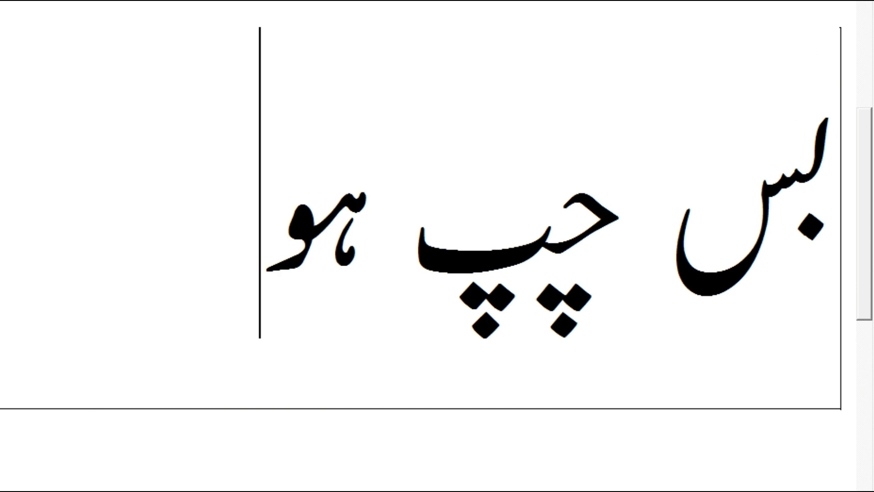
text( جا)
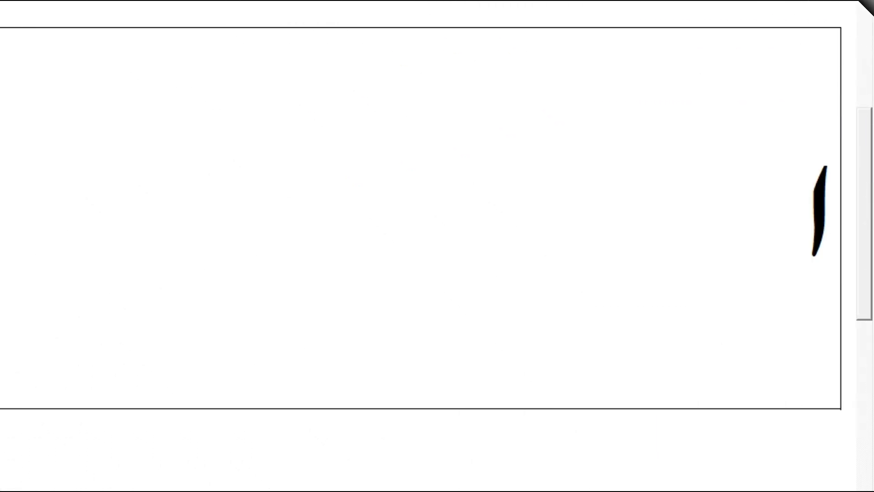
Step: Continue the Urdu practice phrase from its opening letter "ا" to read "اب نہ"
text(ب نہ)
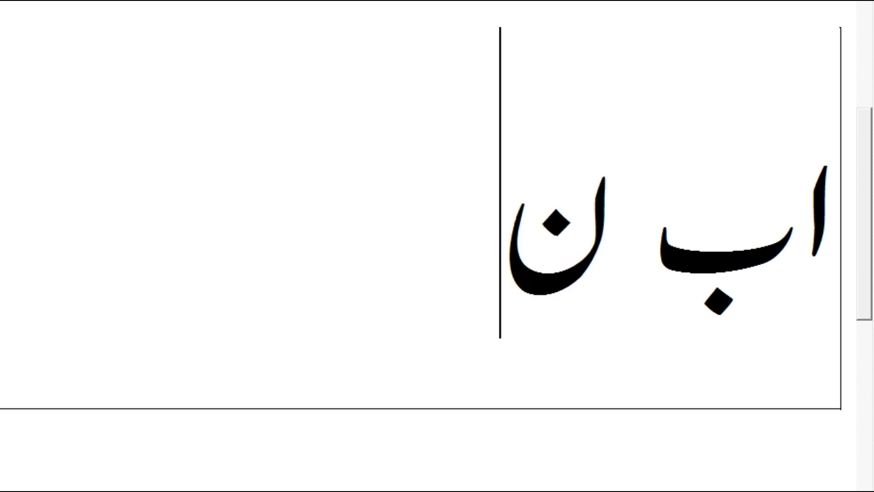